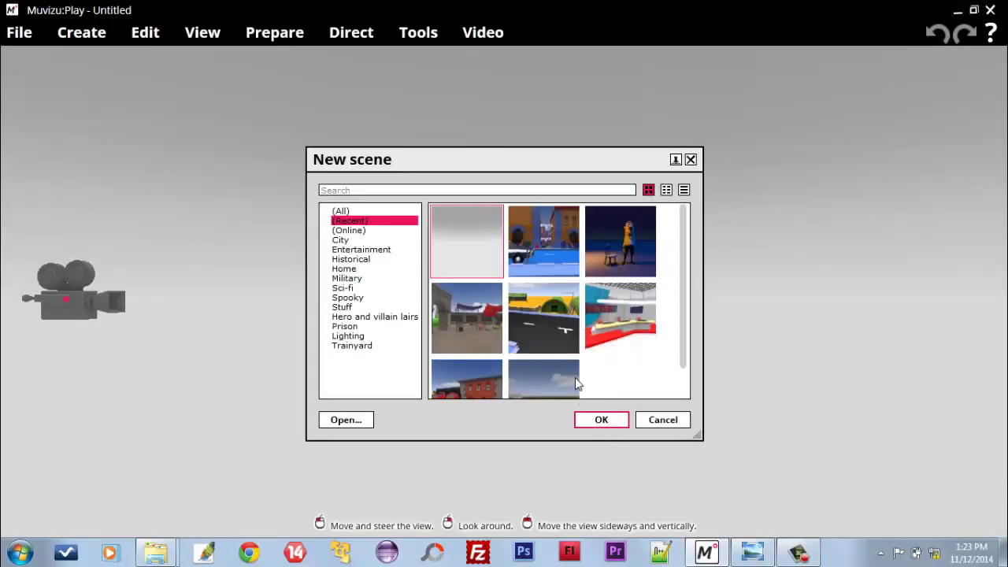
Load the striped-wallpaper living-room scene from the Entertainment scenes and select Camera 1
left_click(348, 250)
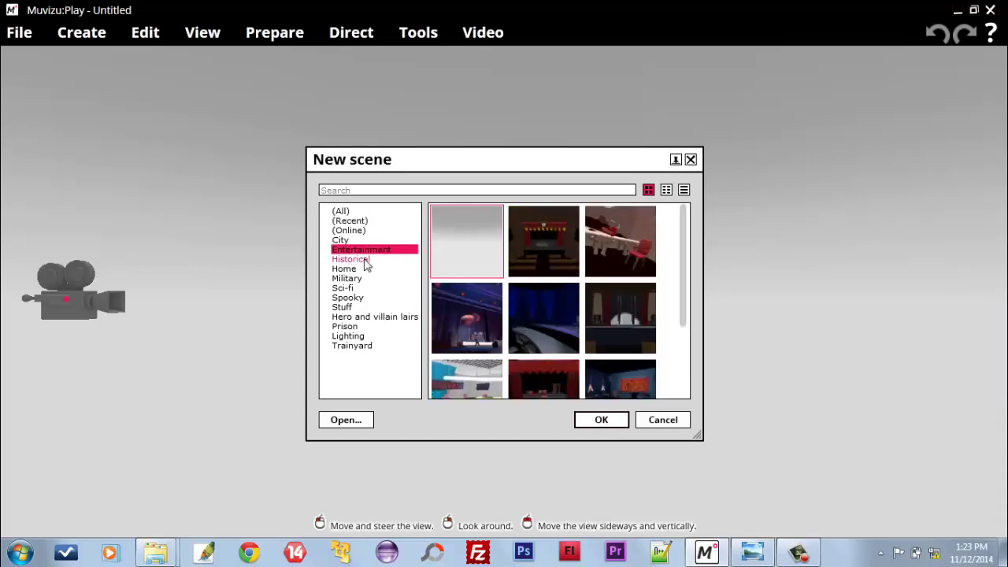
left_click(360, 261)
left_click(600, 422)
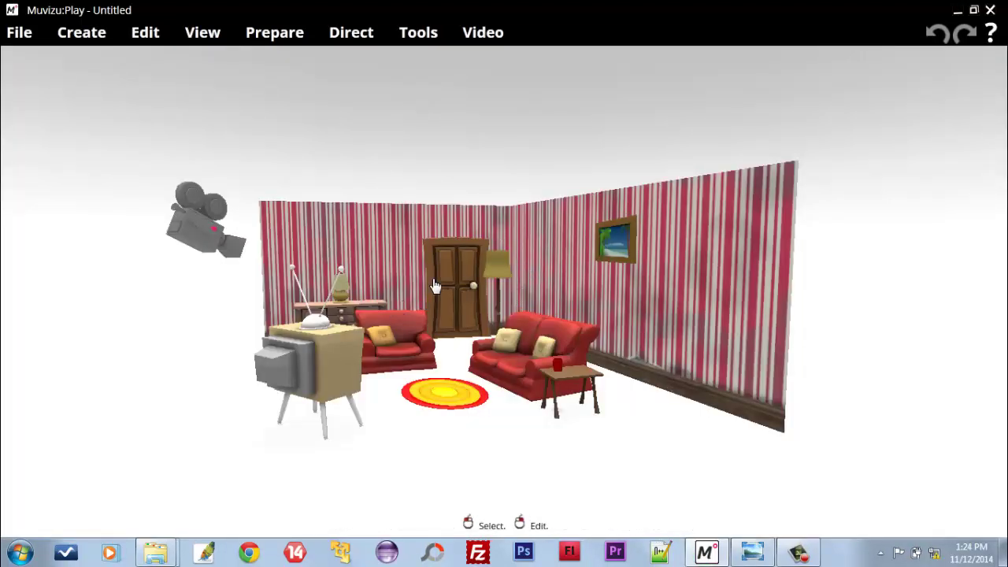
scroll(434, 287, "up", 3)
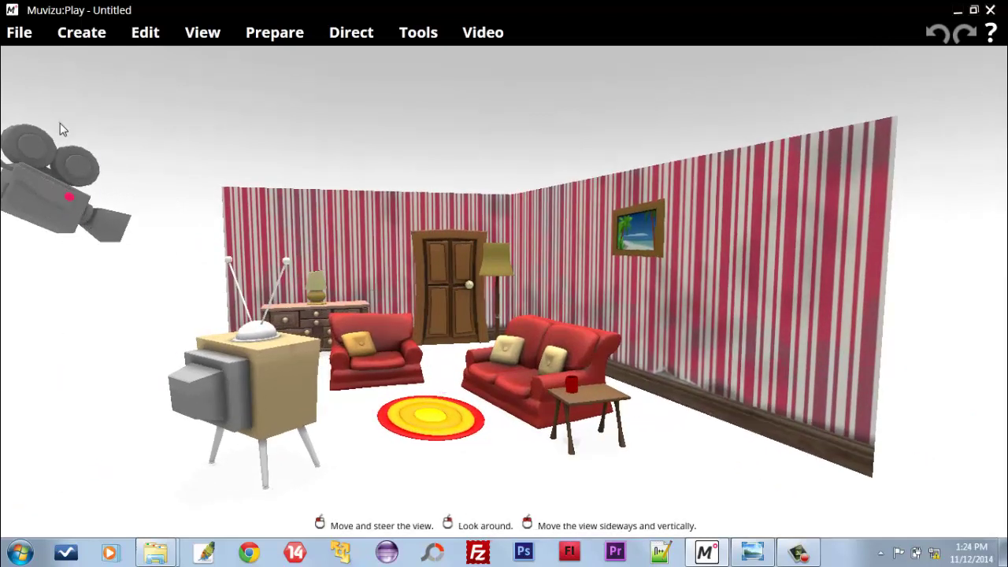
left_click(65, 165)
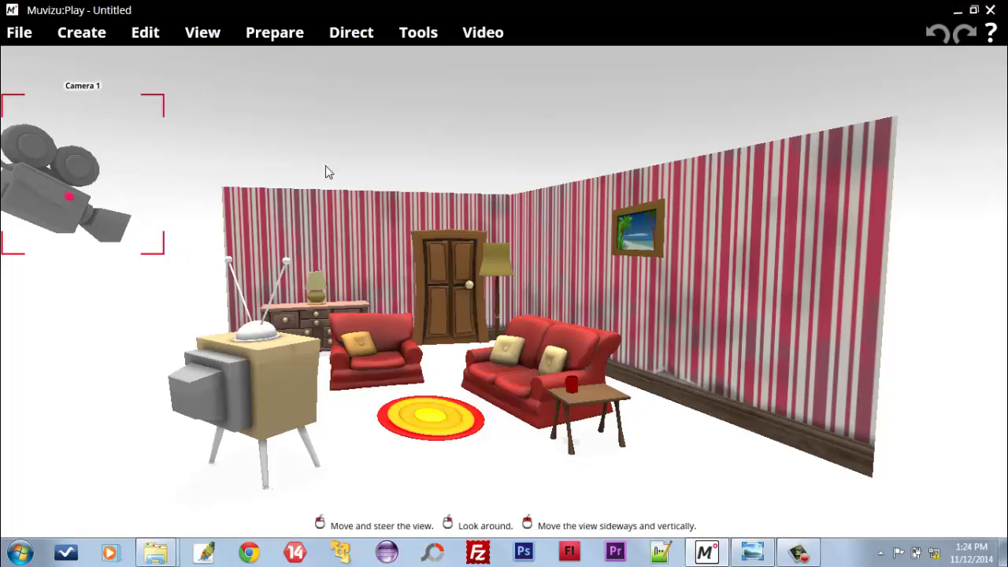
Turn on the View menu's cameras window and pan the viewport across the living room
left_click(285, 36)
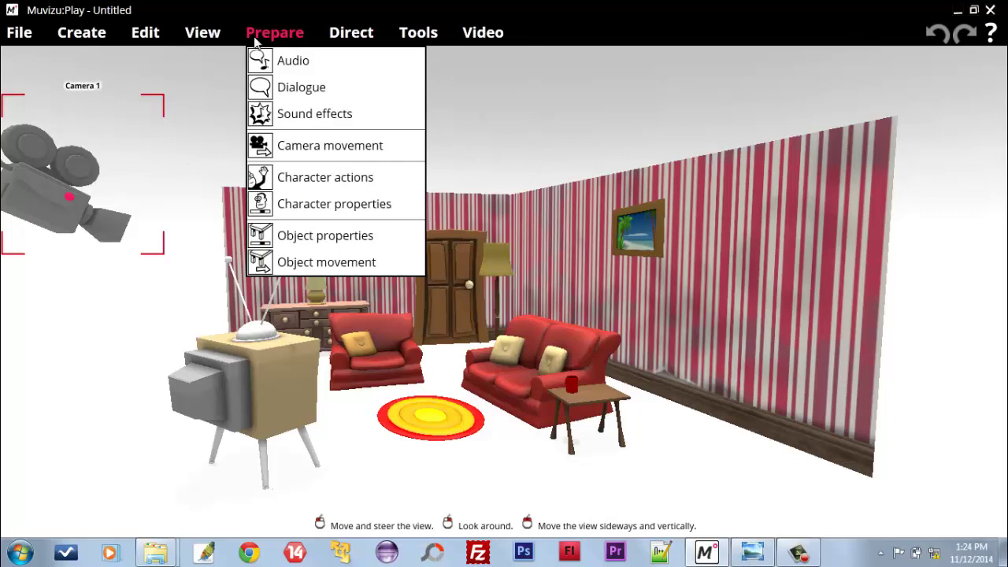
left_click(209, 40)
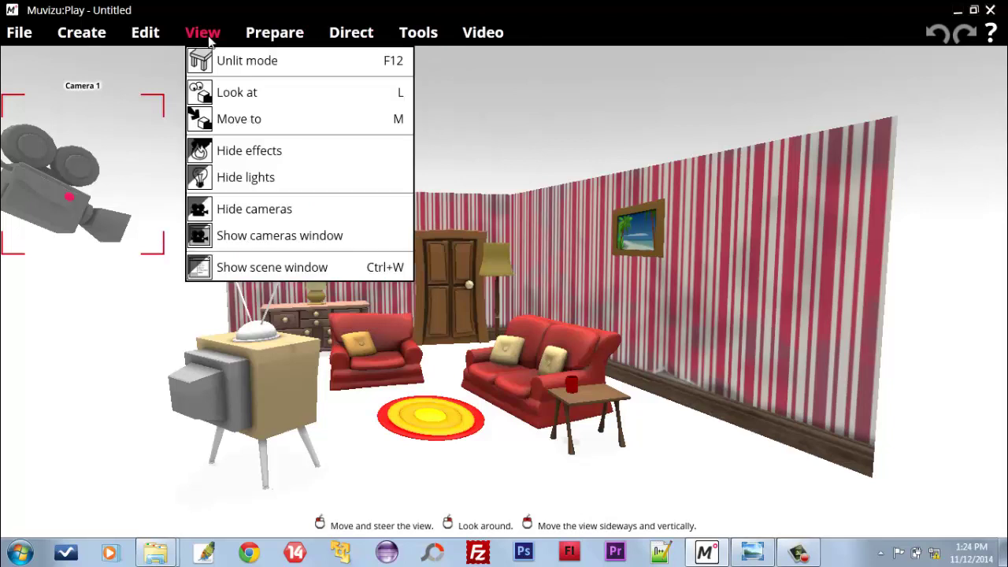
left_click(261, 236)
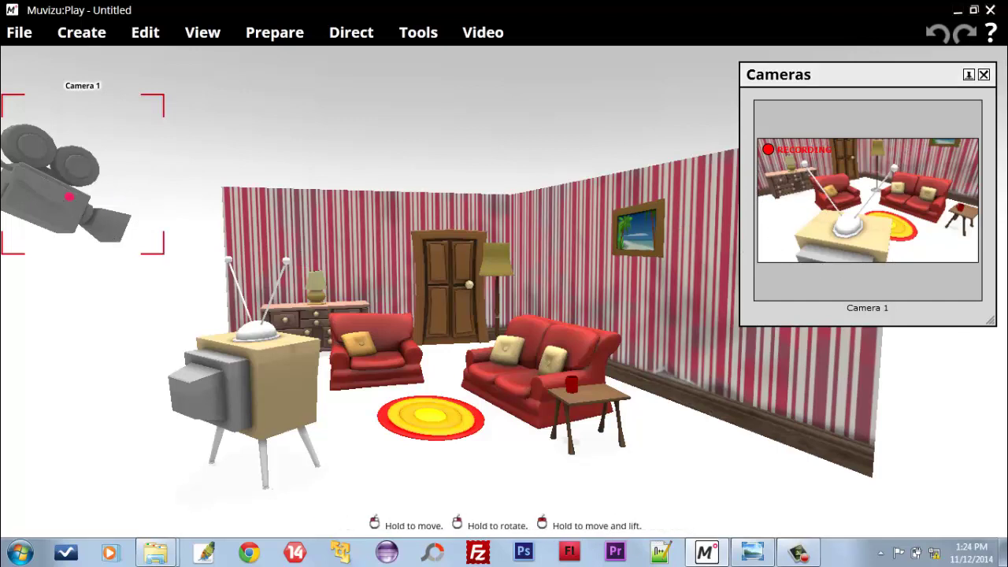
left_click_drag(67, 182, 36, 60)
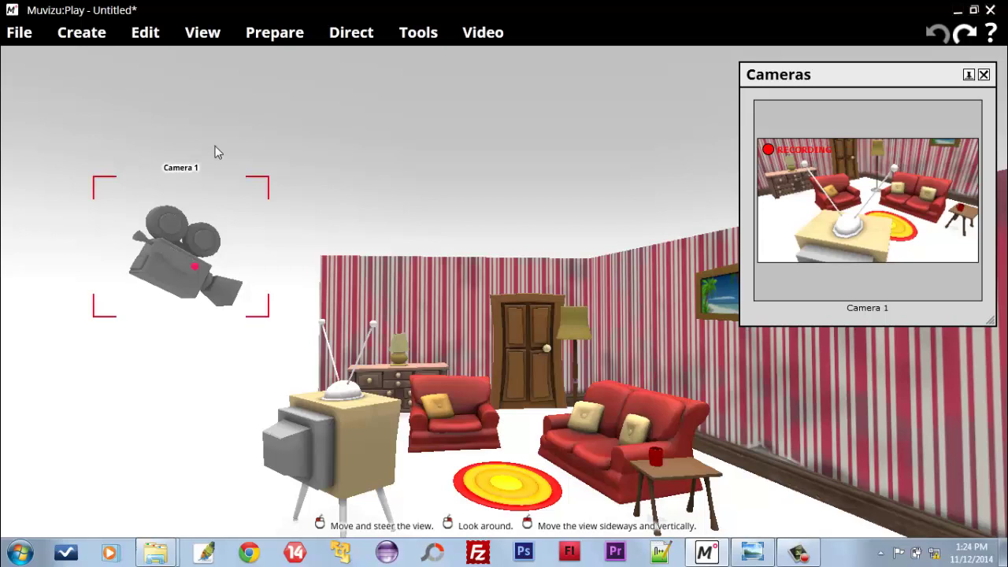
Bring up Direct > Camera movement settings for Camera 1 and move the settings and timeline panels aside
left_click(356, 30)
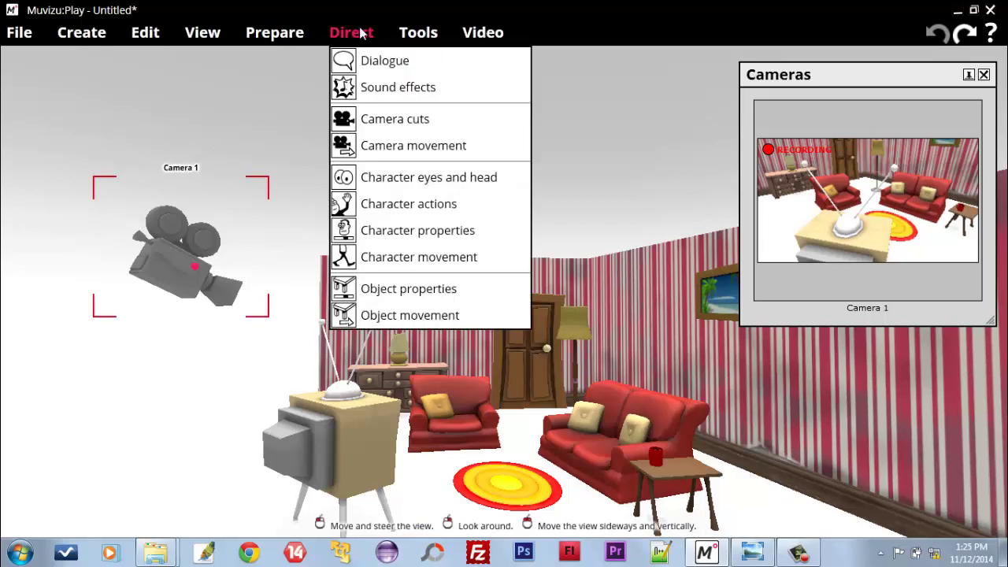
left_click(380, 148)
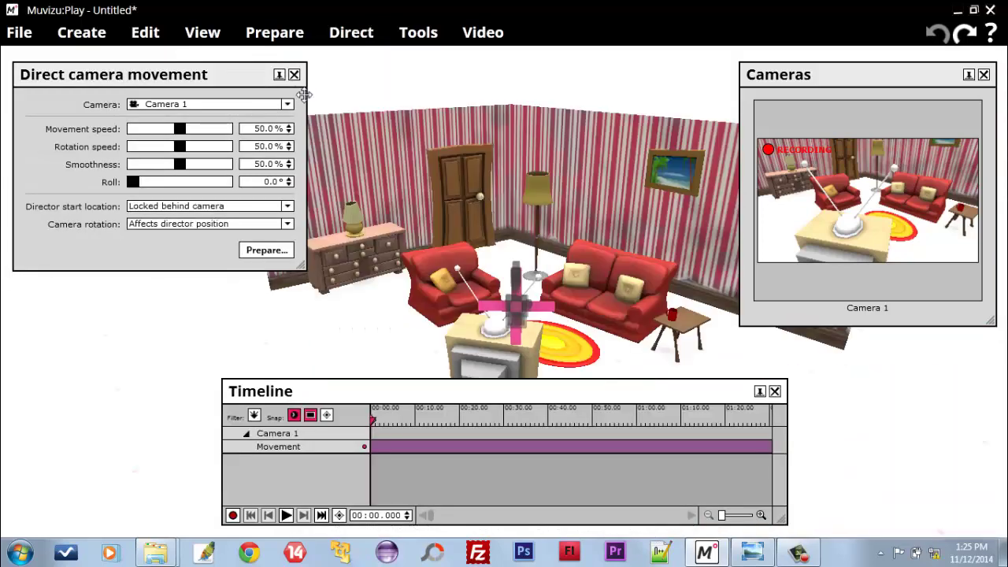
mouse_move(246, 85)
left_mouse_down()
mouse_move(364, 103)
mouse_move(235, 101)
left_mouse_up()
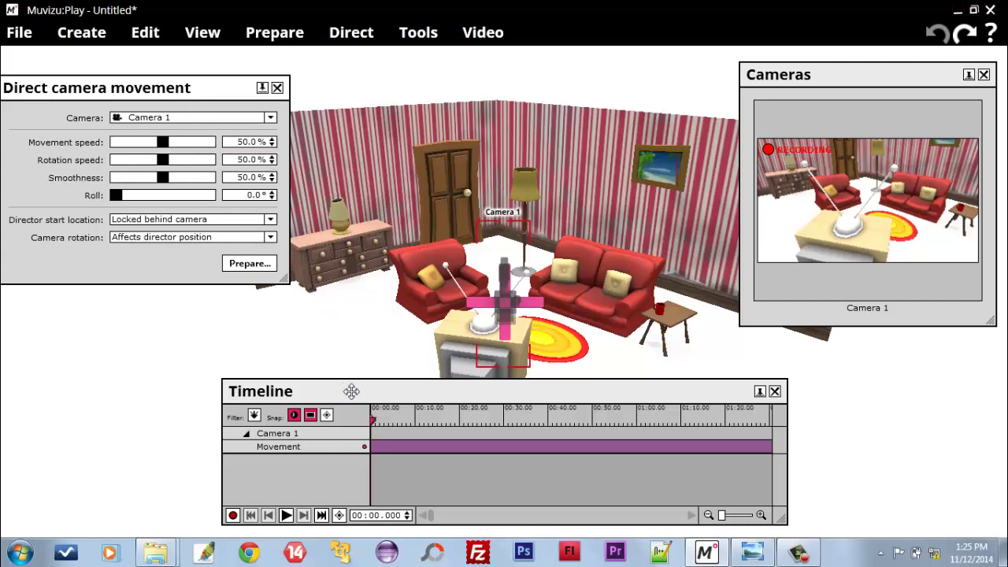
left_click_drag(348, 391, 525, 389)
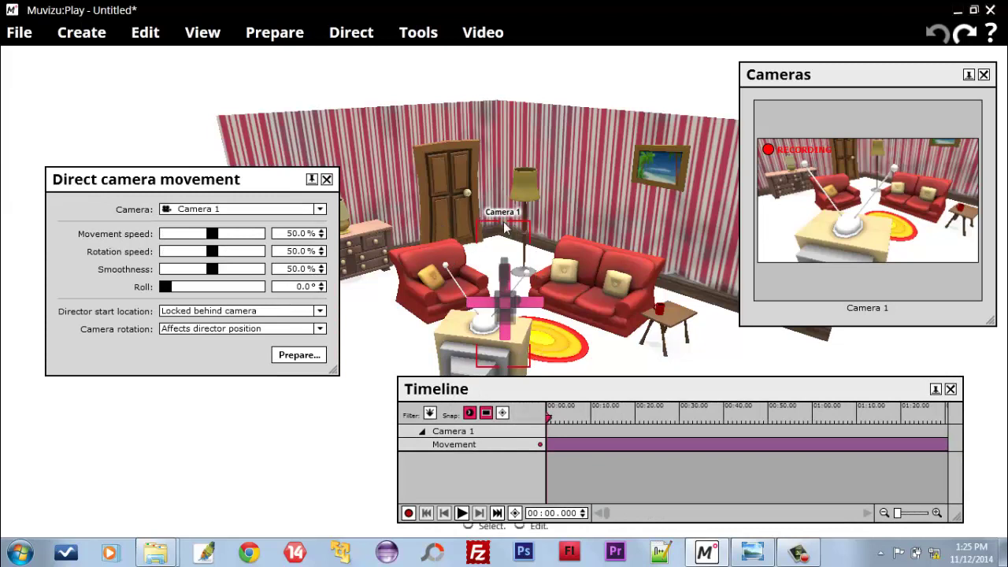
Record a 13.7-second Camera 1 move turning right with the arrow keys, then rewind to 00:00.000
left_click(408, 512)
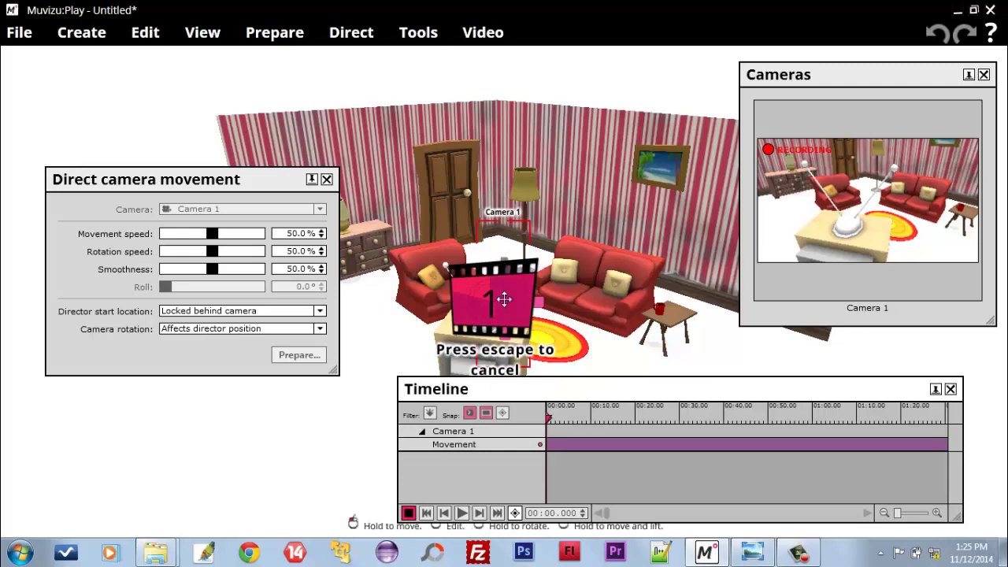
key("Right")
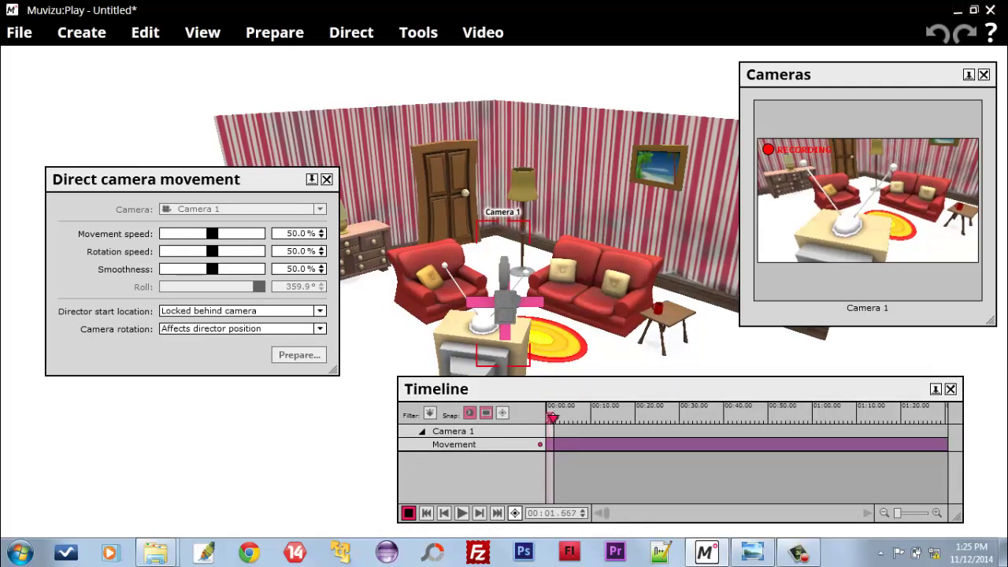
key("Right")
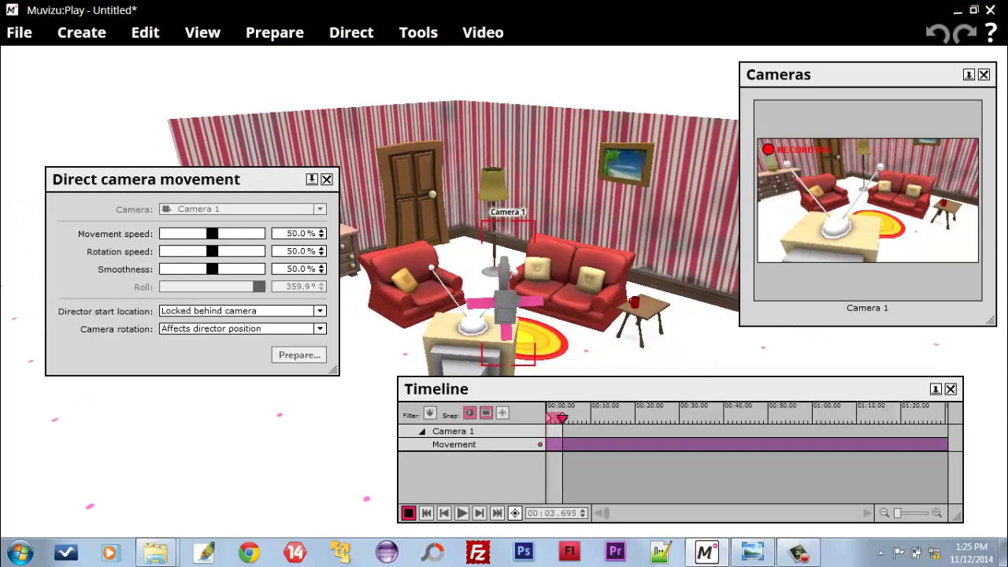
key("Right")
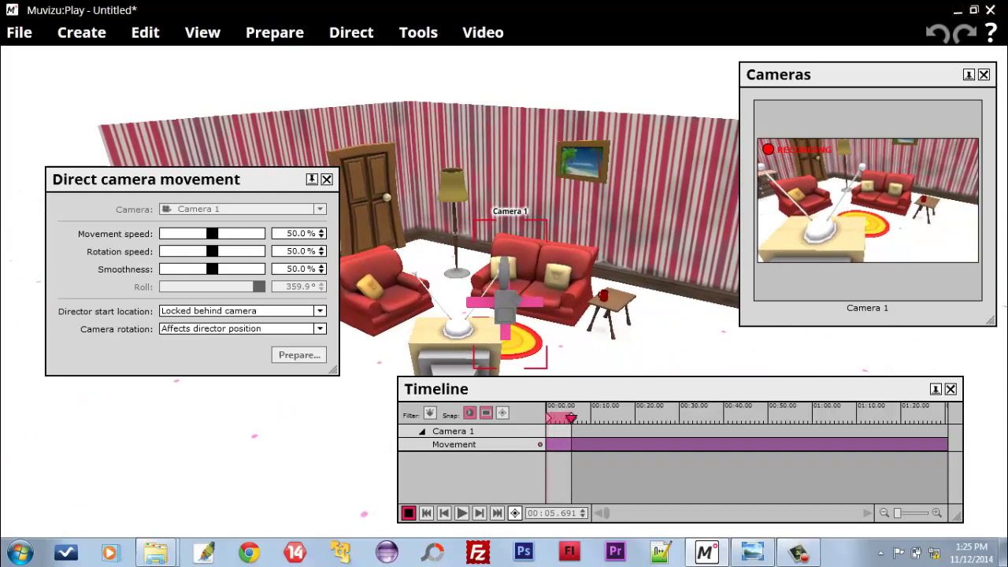
key("Right")
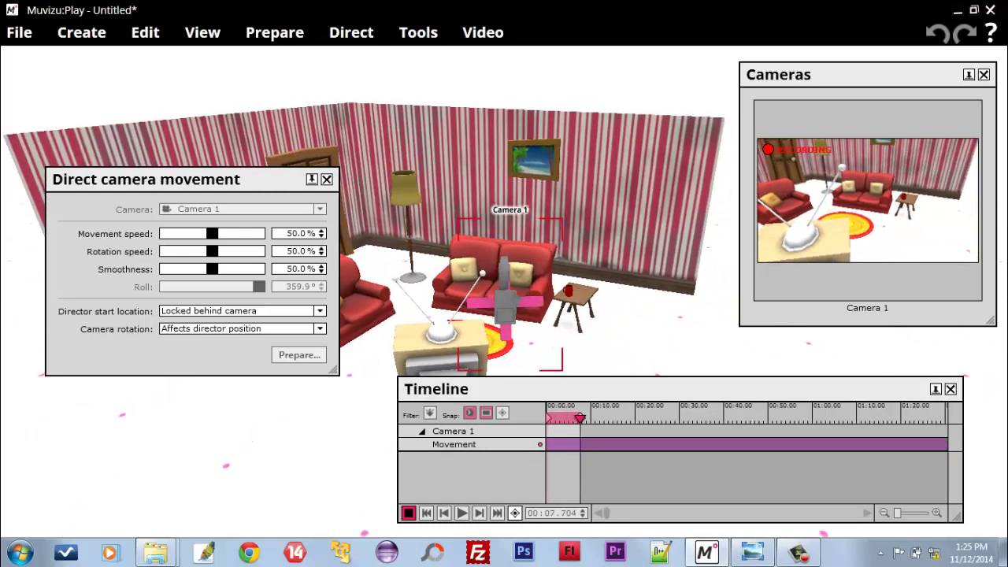
key("Right")
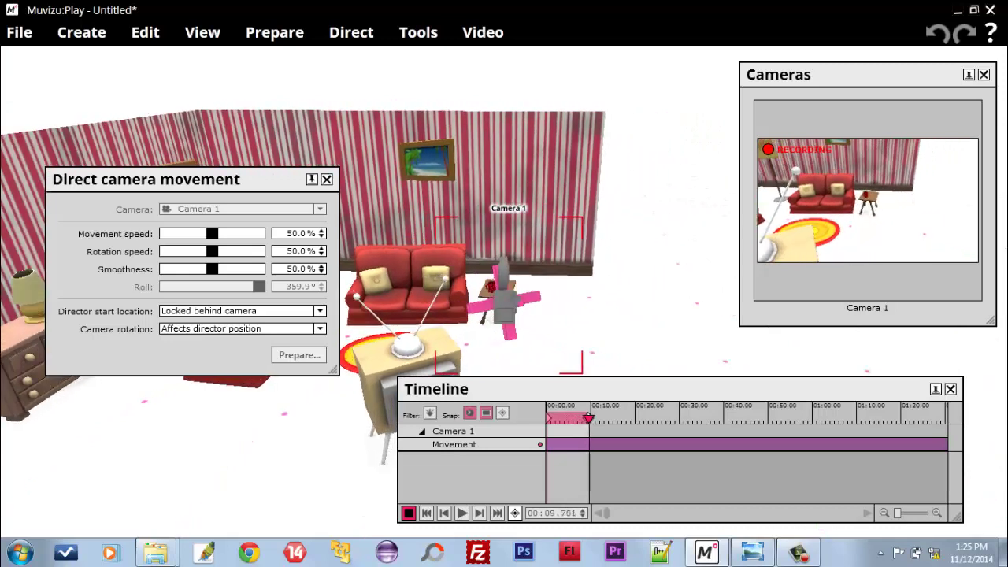
key("Right")
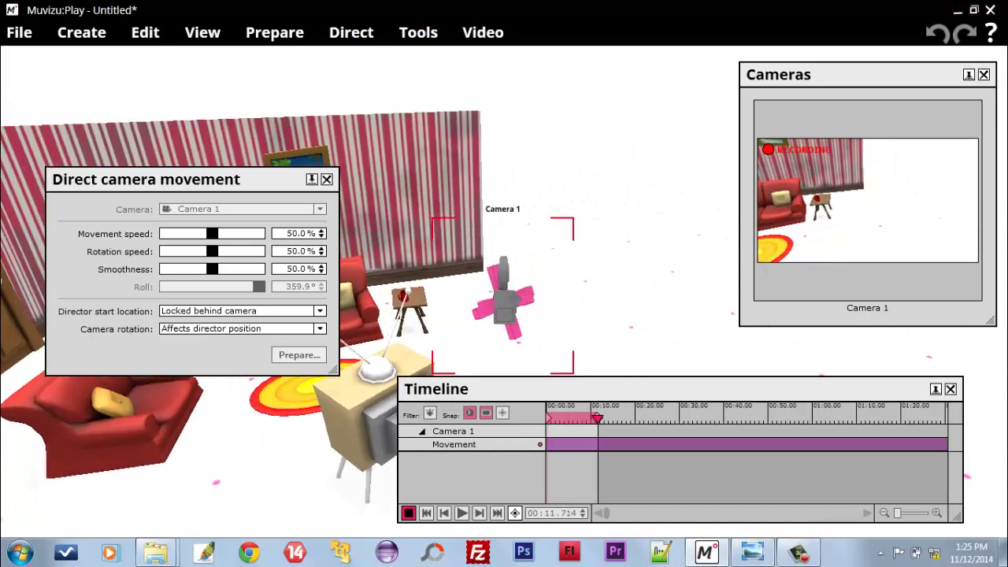
left_click(408, 513)
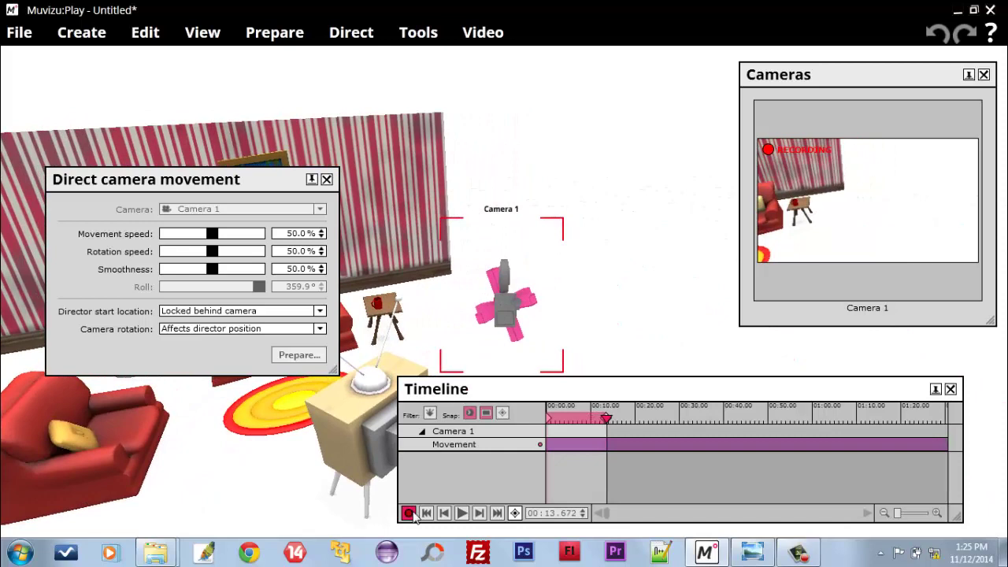
left_click_drag(614, 418, 543, 419)
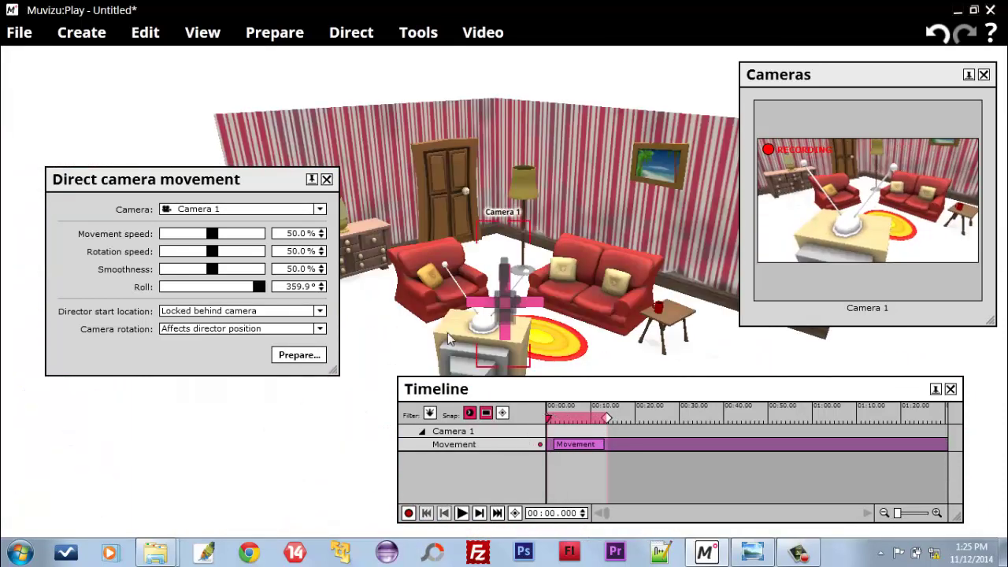
Set the Make video codec to Uncompressed, preview Camera 1's 13.67-second move, then close
left_click(478, 35)
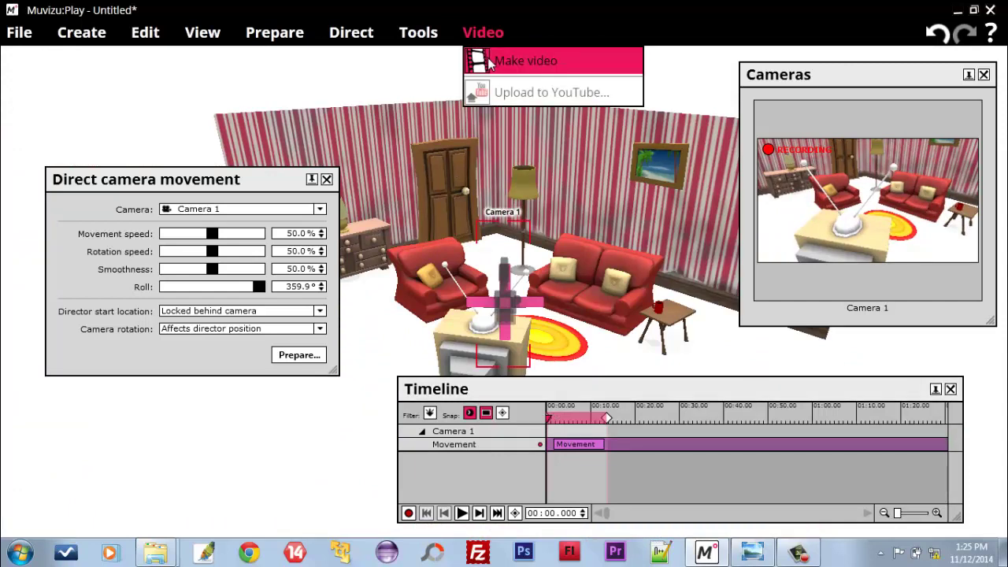
left_click(488, 61)
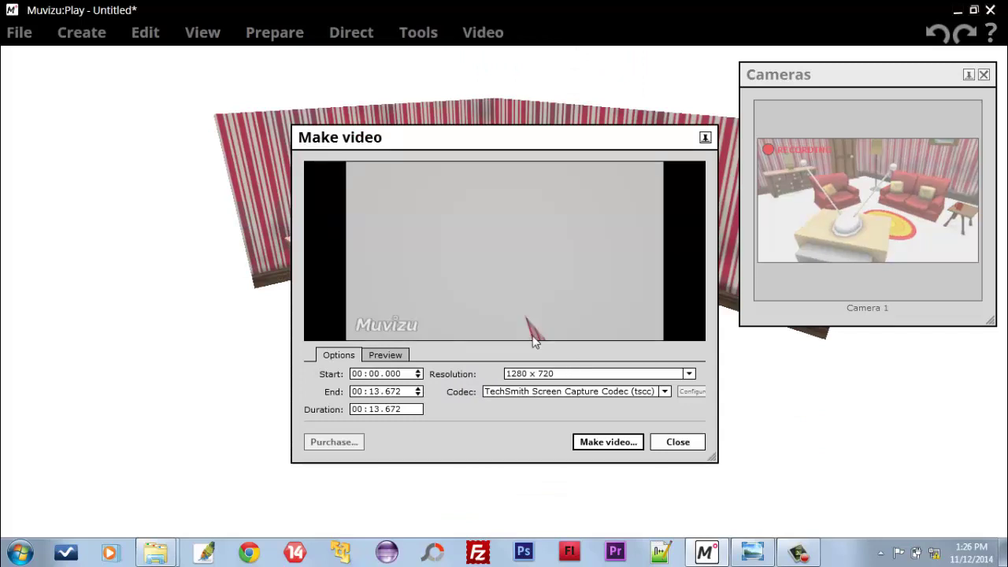
left_click(664, 392)
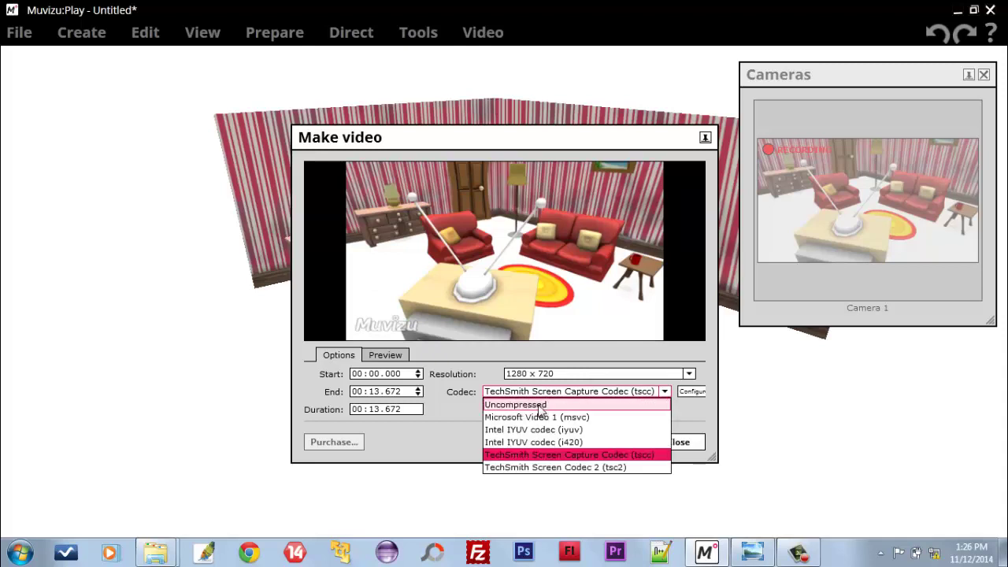
left_click(541, 405)
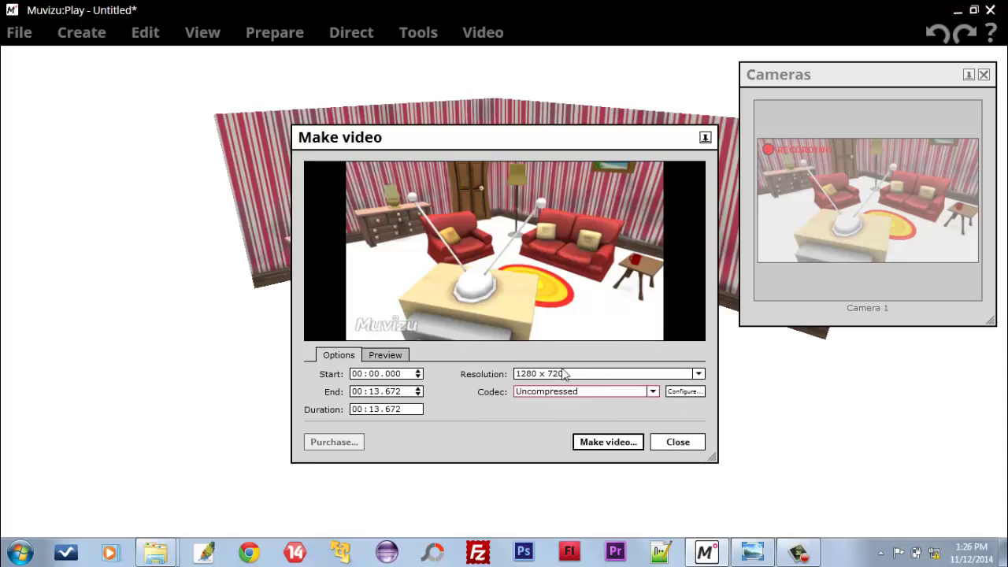
left_click(385, 356)
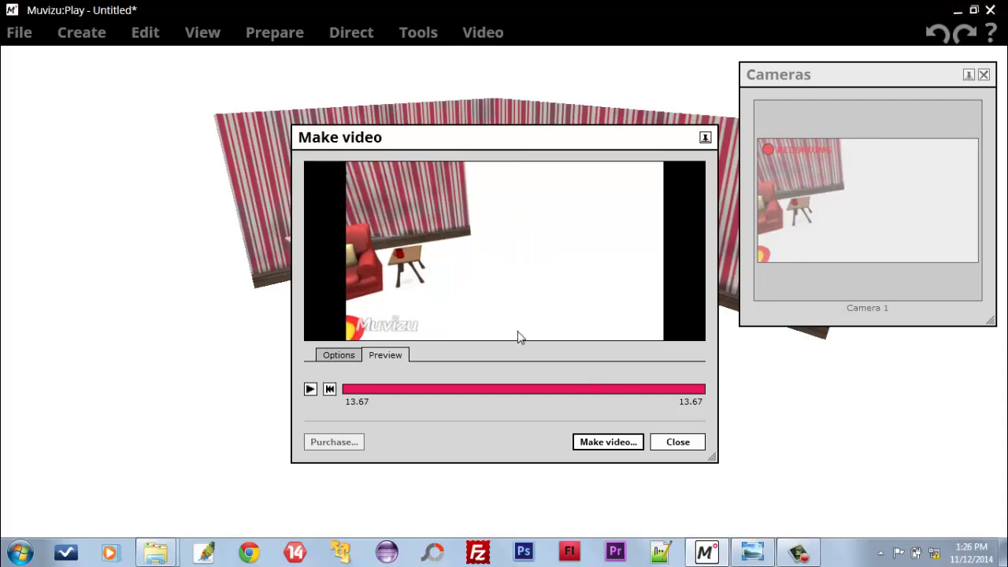
left_click(677, 443)
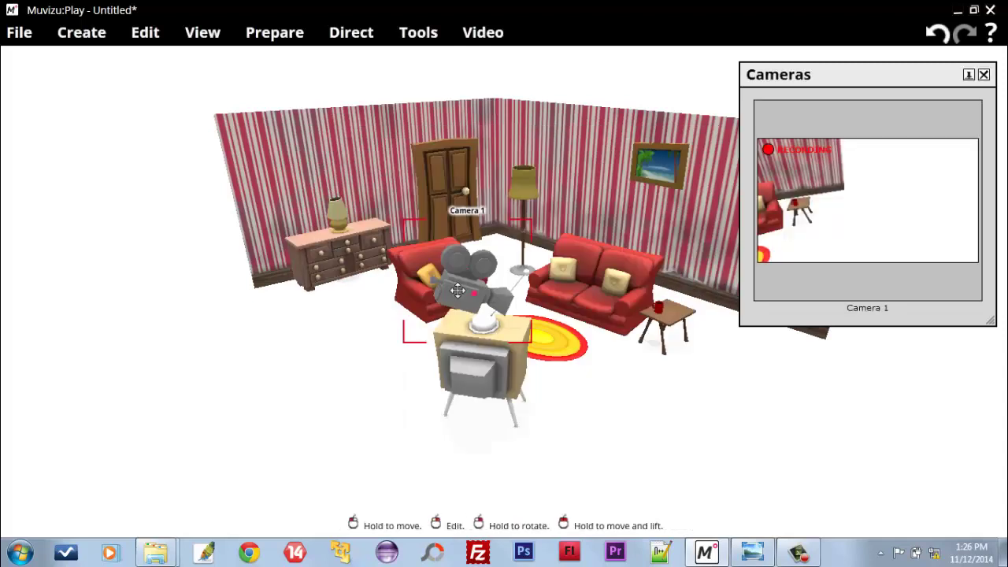
Add Camera 2 via Create > Camera and place it, slightly raised, in the right corner near the window
left_click(351, 321)
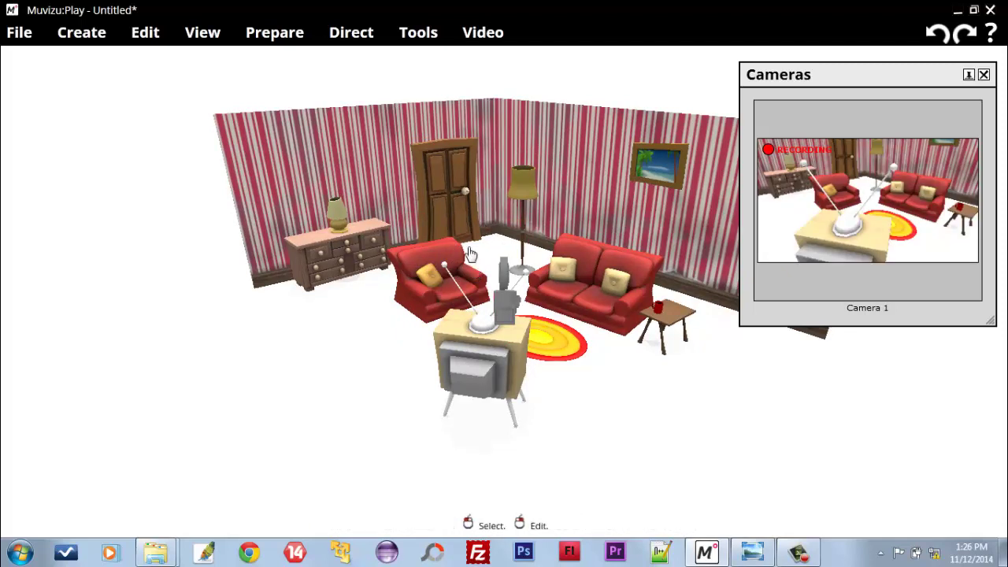
left_click(98, 33)
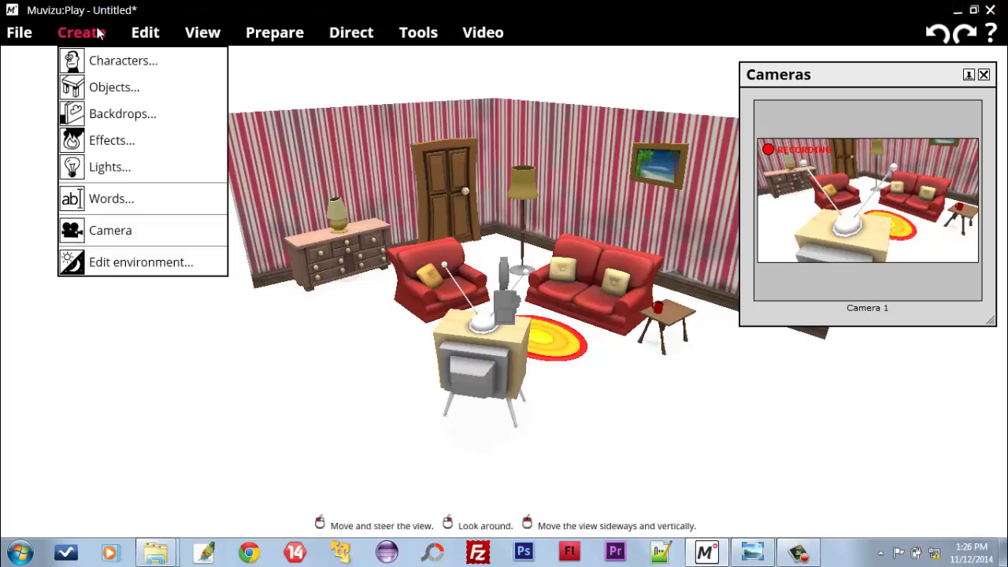
left_click(118, 231)
left_click(125, 231)
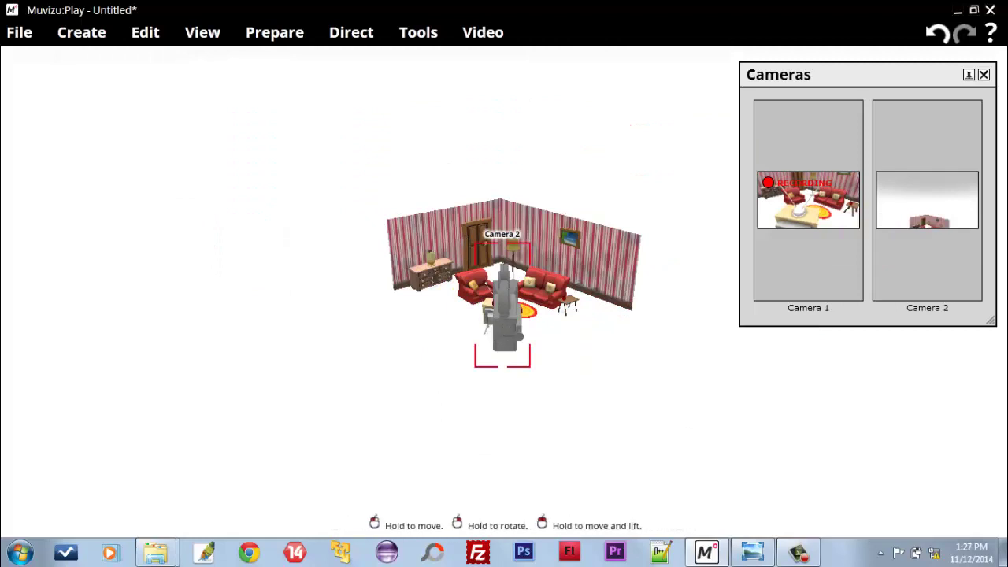
left_click_drag(506, 329, 597, 311)
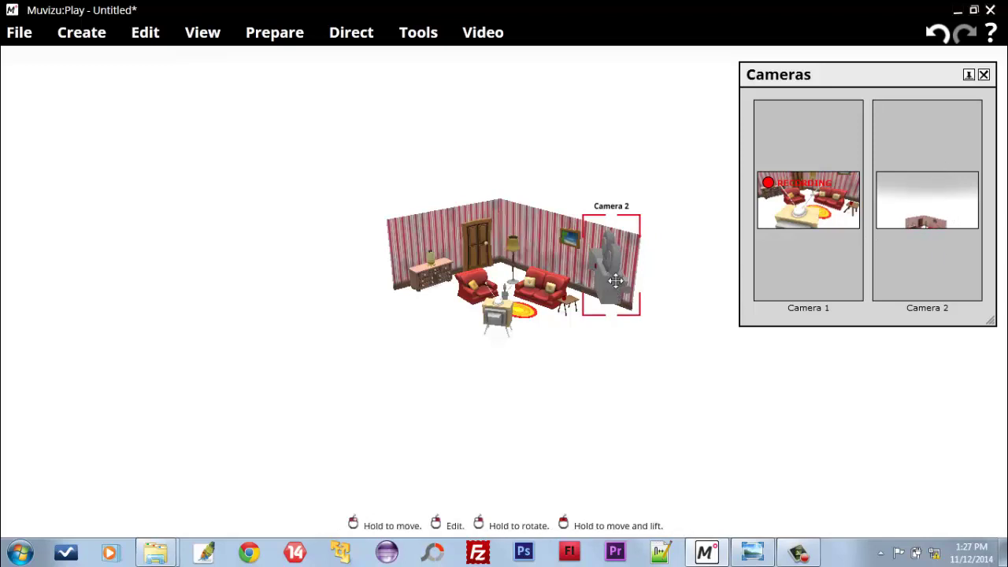
left_click_drag(611, 260, 611, 226)
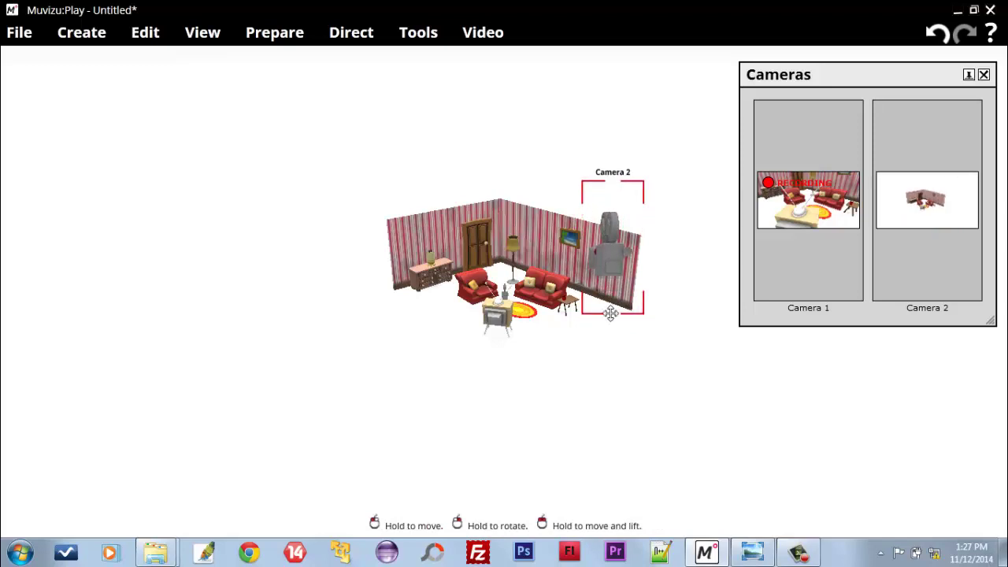
left_click_drag(611, 313, 611, 313)
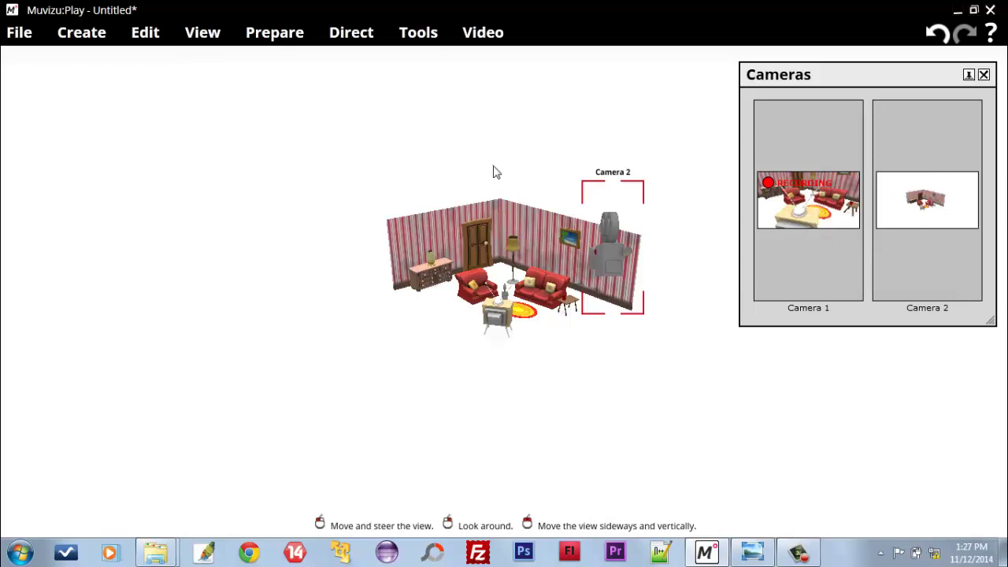
Open Direct > Camera cuts with Camera 2 selected and start recording
left_click(365, 37)
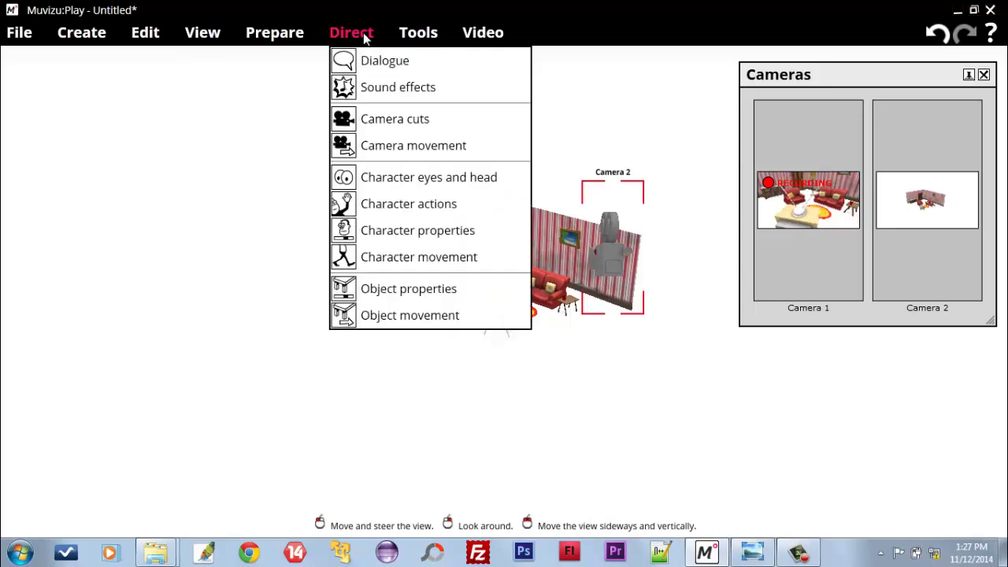
left_click(431, 120)
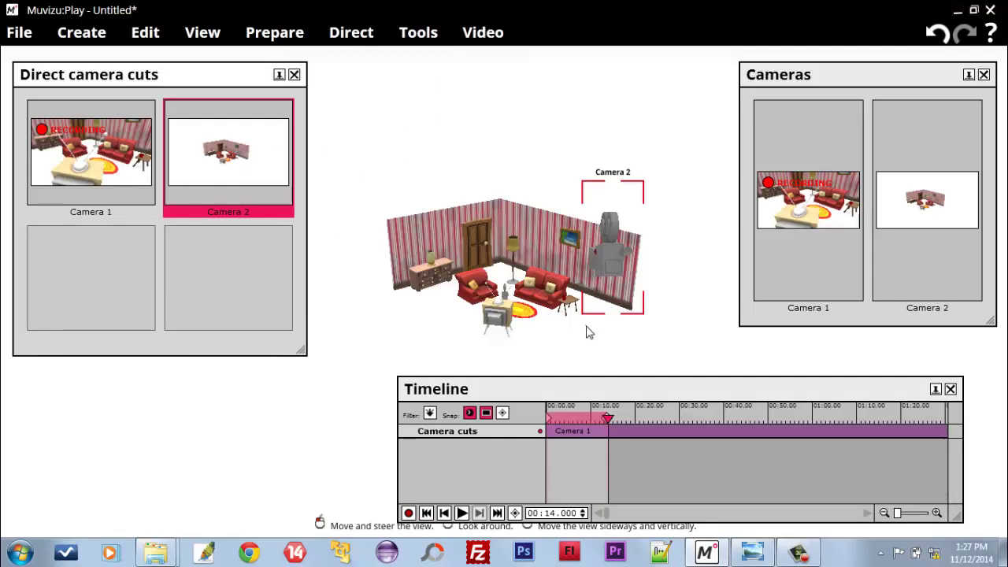
left_click(929, 206)
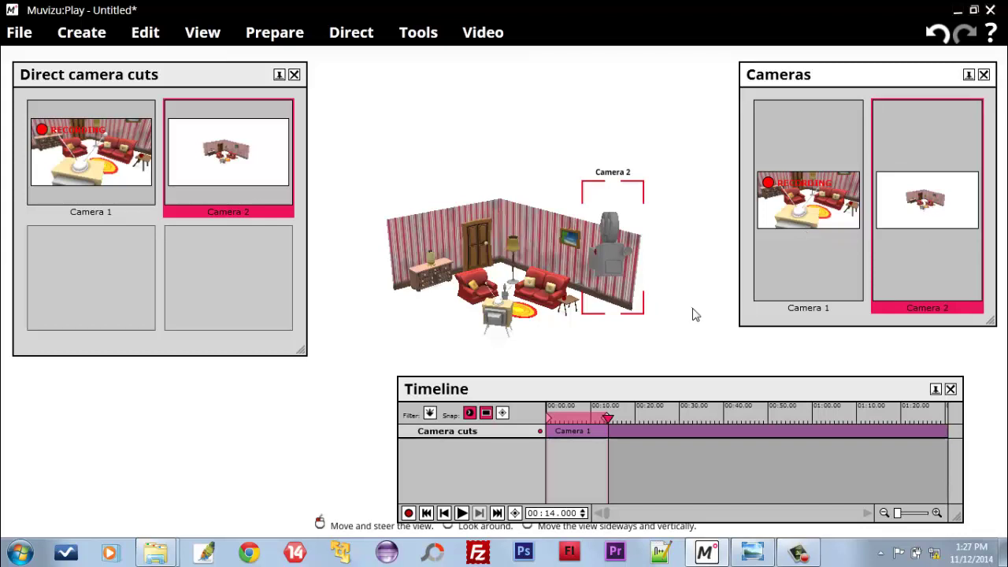
left_click(408, 512)
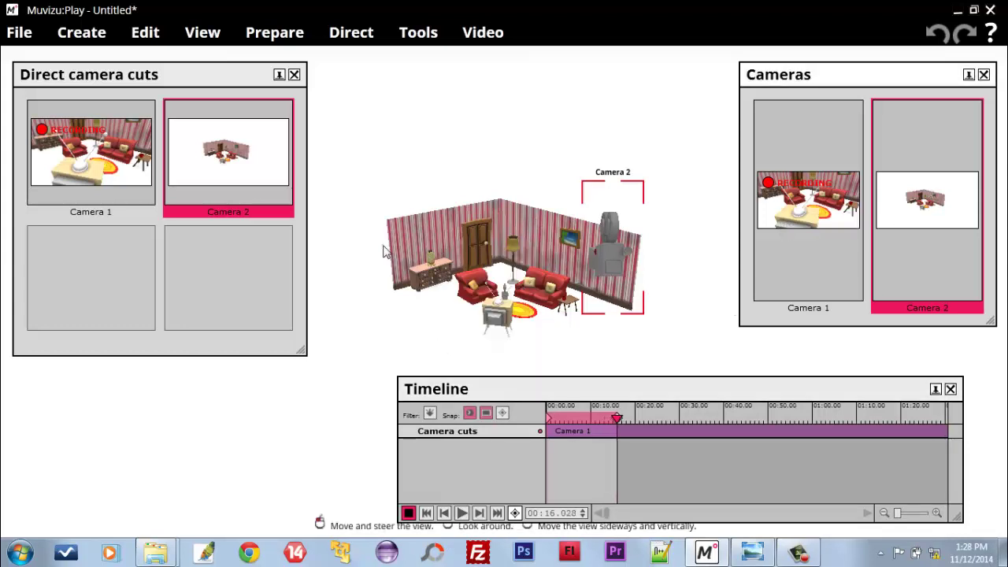
Cut to Camera 2, then back to Camera 1, stop recording, and move the playhead to 10 s
left_click(277, 169)
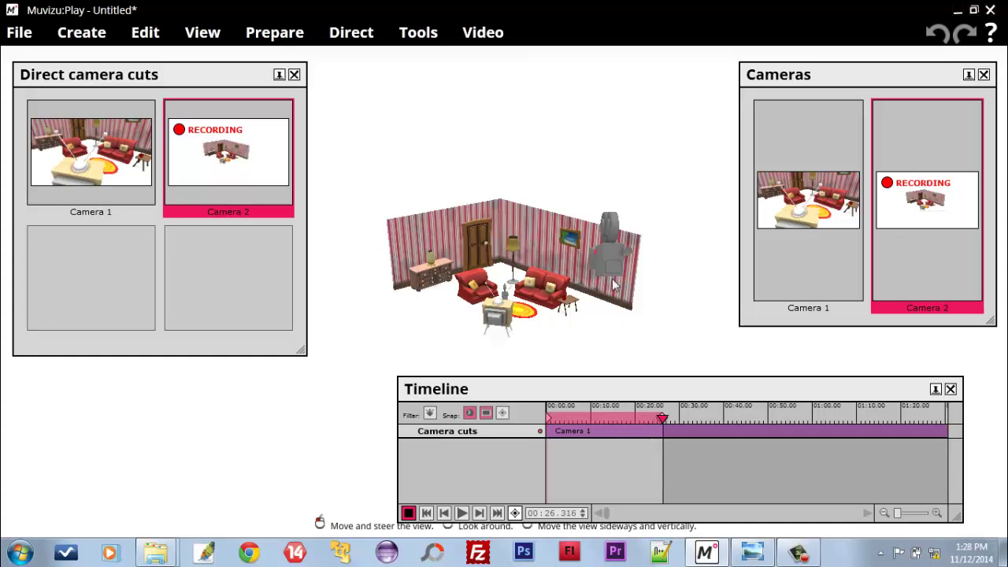
left_click_drag(608, 260, 571, 221)
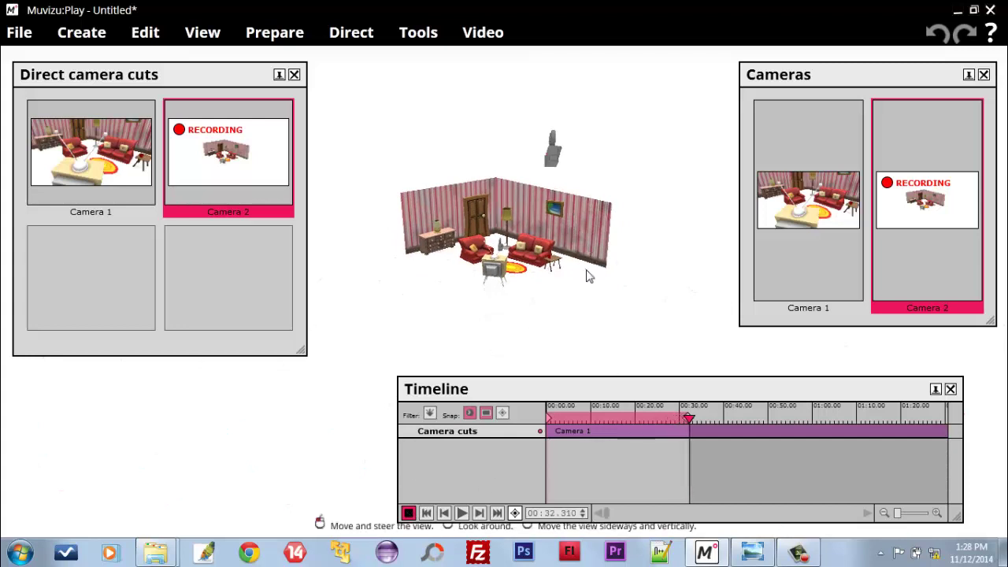
left_click(789, 212)
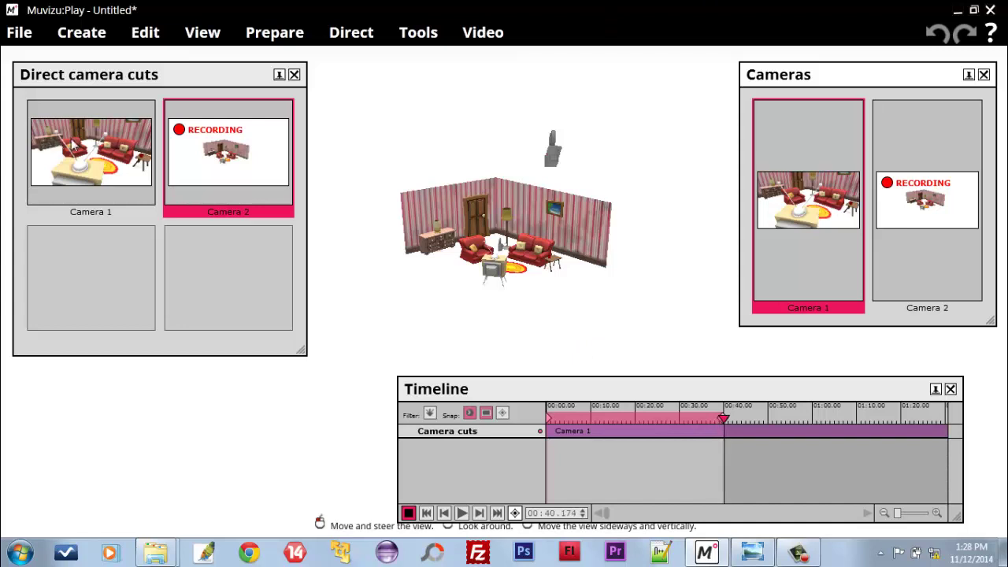
left_click(70, 144)
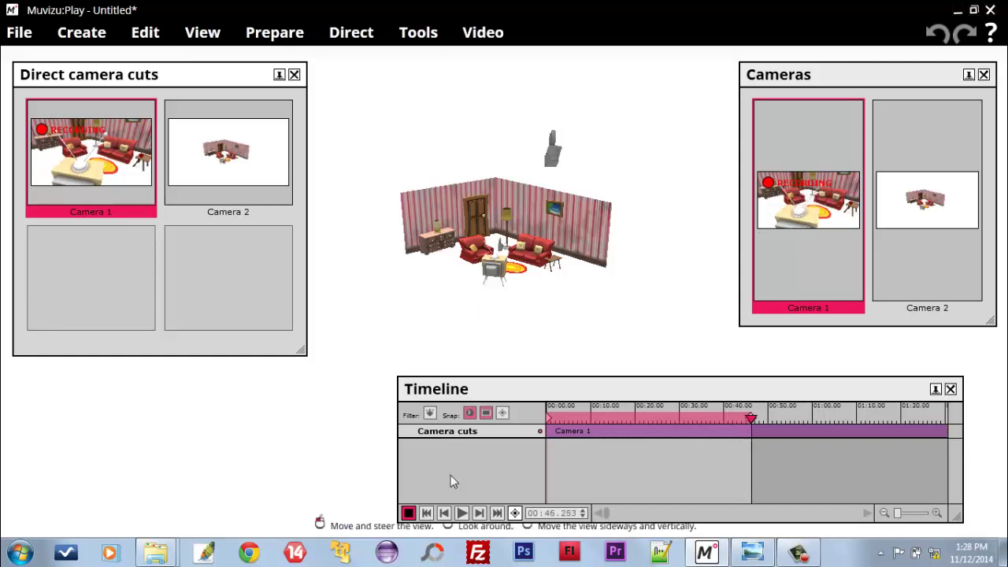
left_click(408, 512)
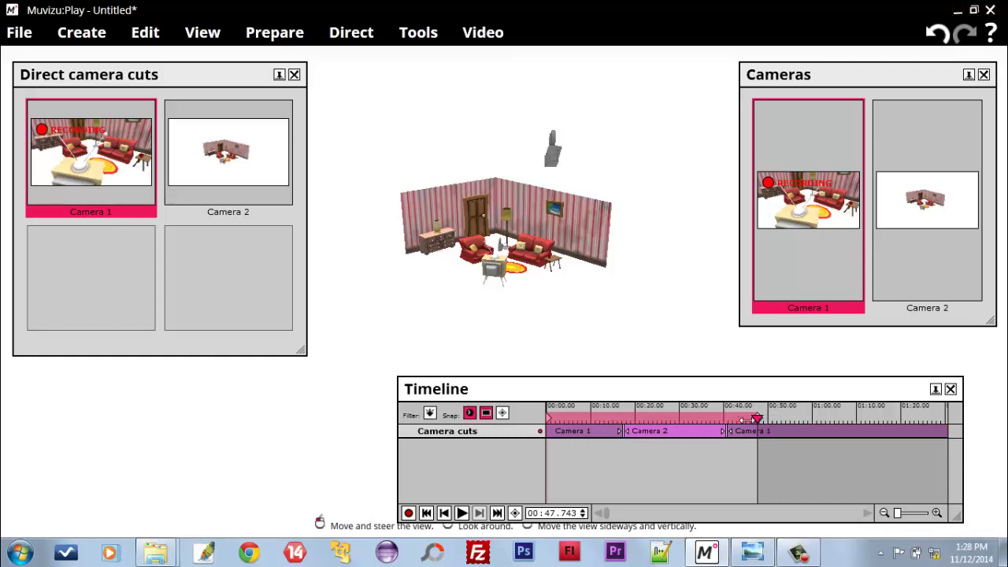
left_click_drag(746, 420, 590, 418)
left_click(476, 35)
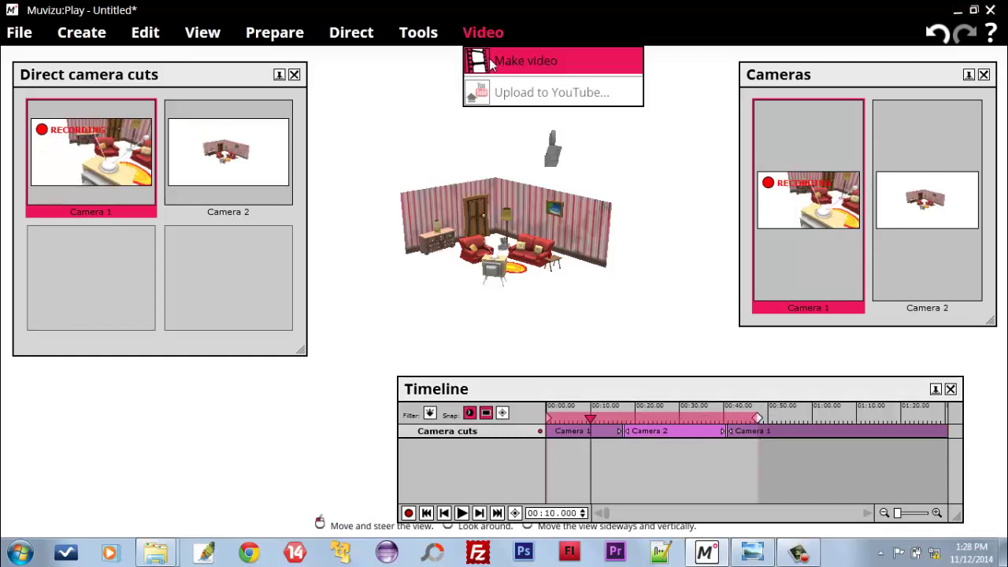
Rewind the Make video preview to 0.00 and play the Camera 1 / Camera 2 cuts
left_click(491, 62)
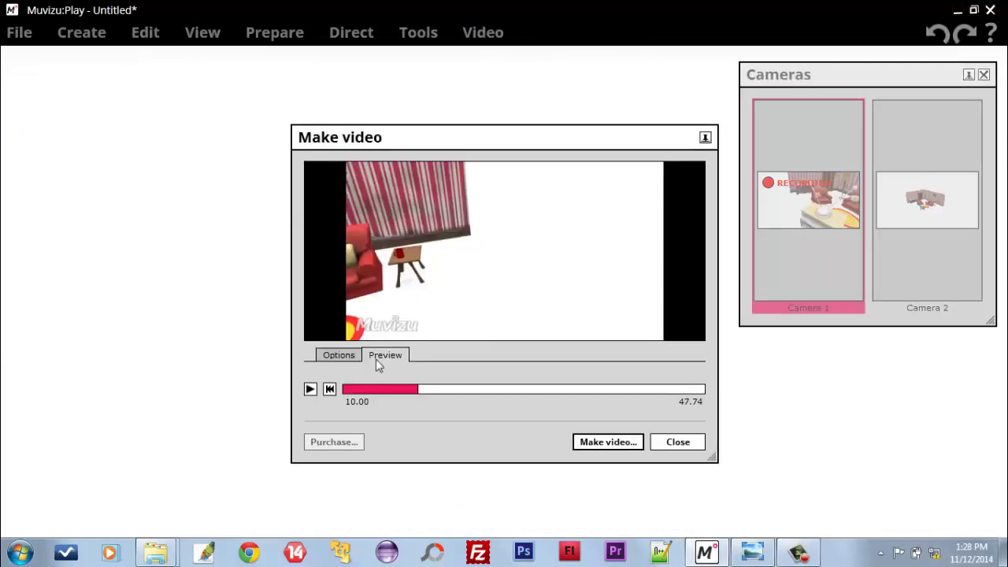
left_click(328, 391)
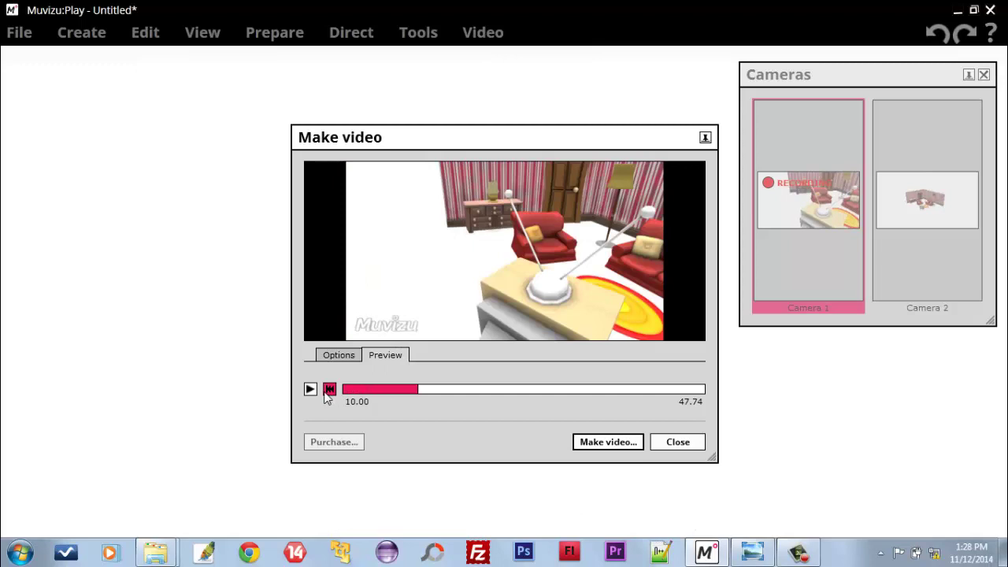
left_click(330, 391)
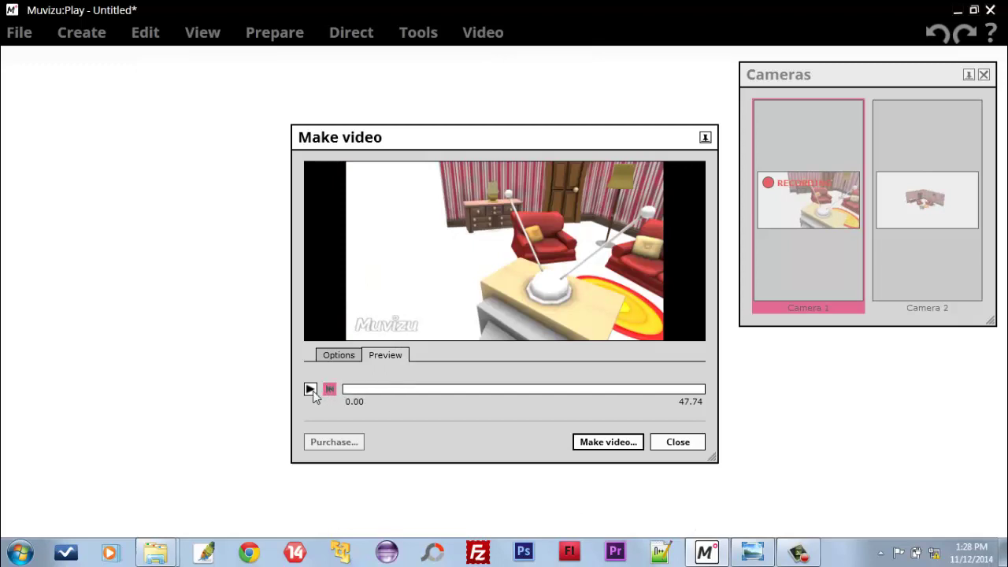
left_click(310, 390)
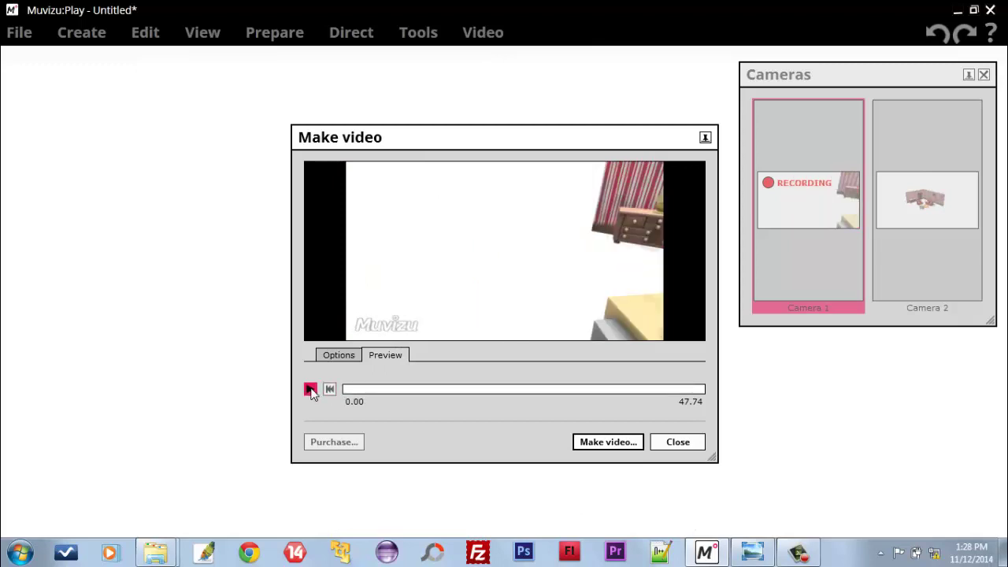
left_click(310, 389)
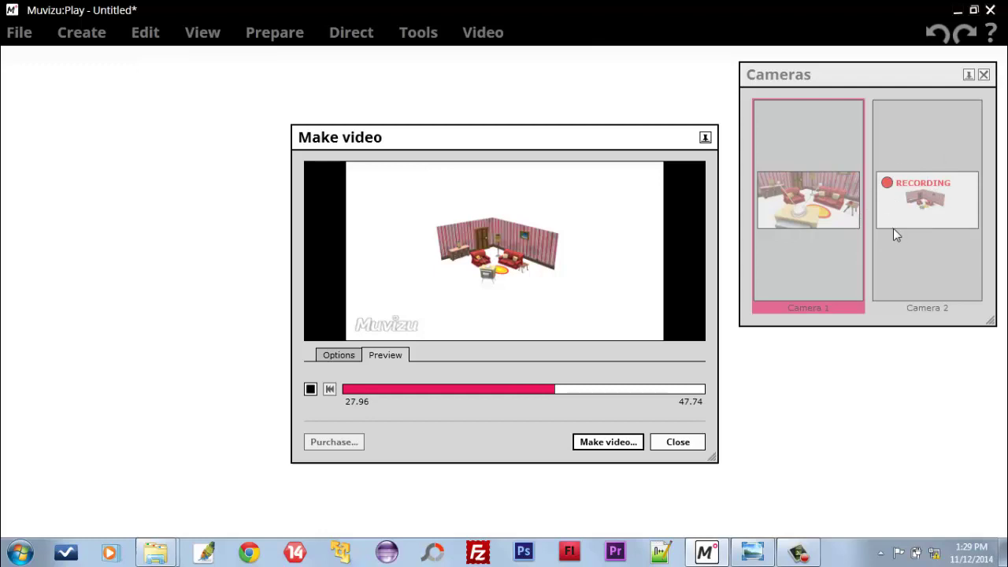
Close the Make video dialog and bring the 3-D view closer, looking down on the room
left_click(678, 443)
left_click_drag(553, 148, 603, 309)
middle_click_drag(604, 309, 604, 213)
middle_click_drag(615, 529, 517, 337)
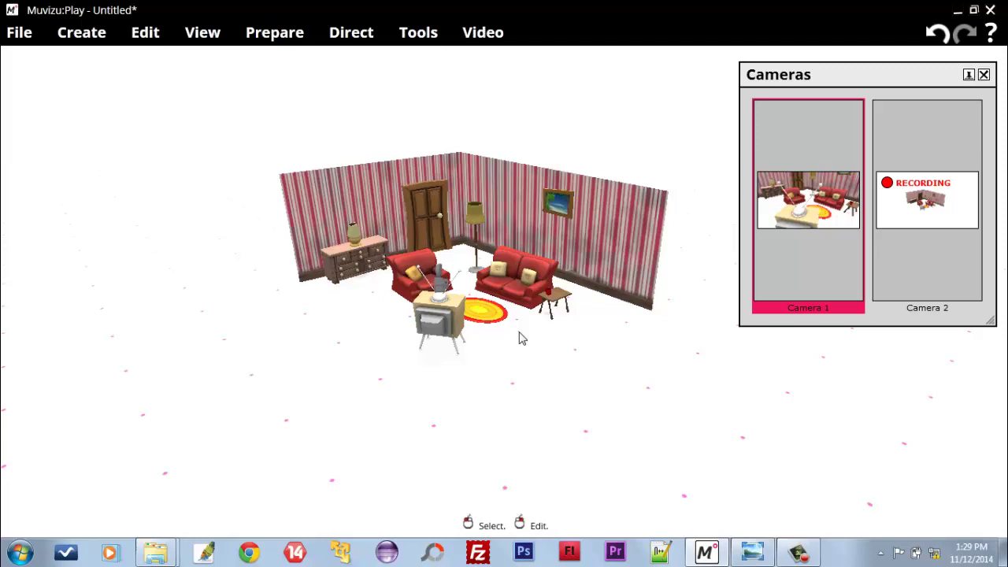
scroll(489, 362, "up", 5)
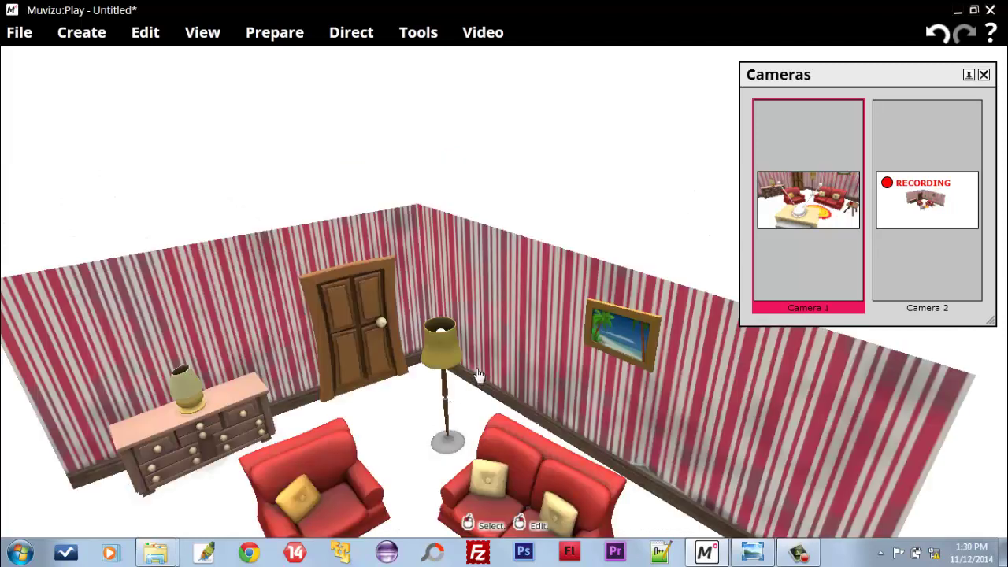